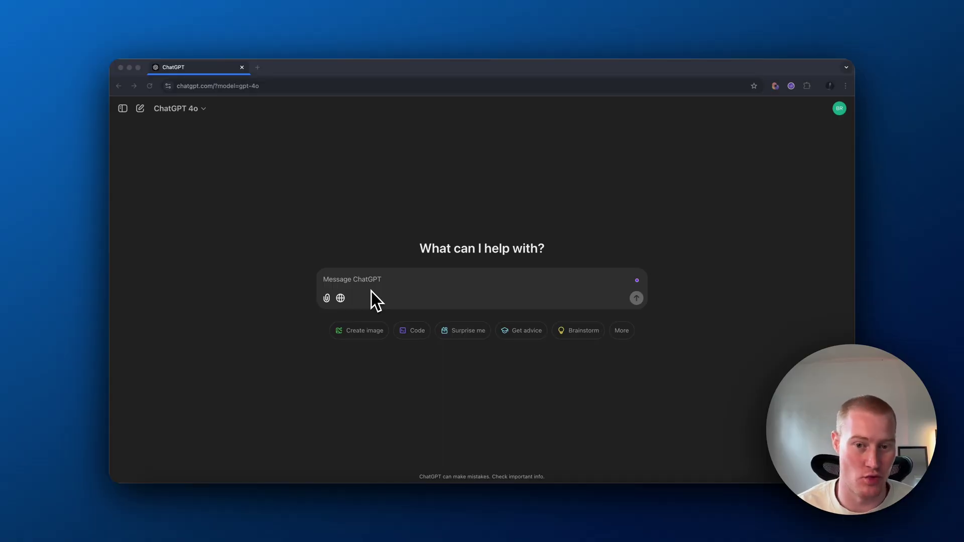
- Turn on web search and send the query 'chatgpt search' to ChatGPT
click(341, 298)
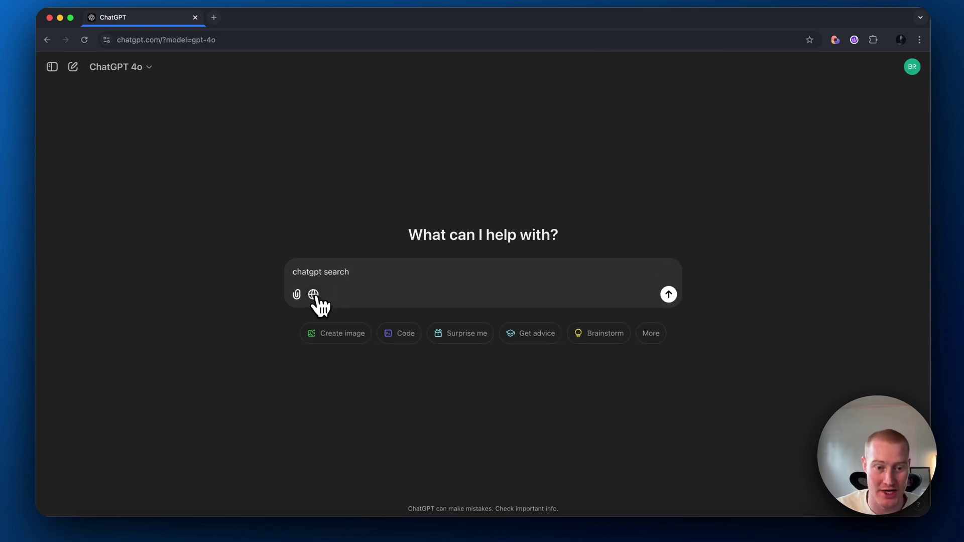
click(314, 295)
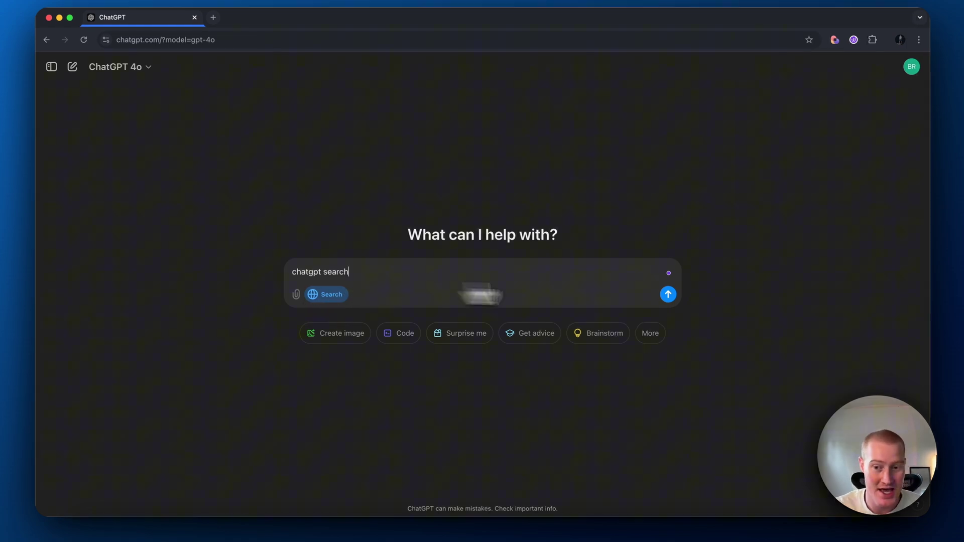
click(668, 296)
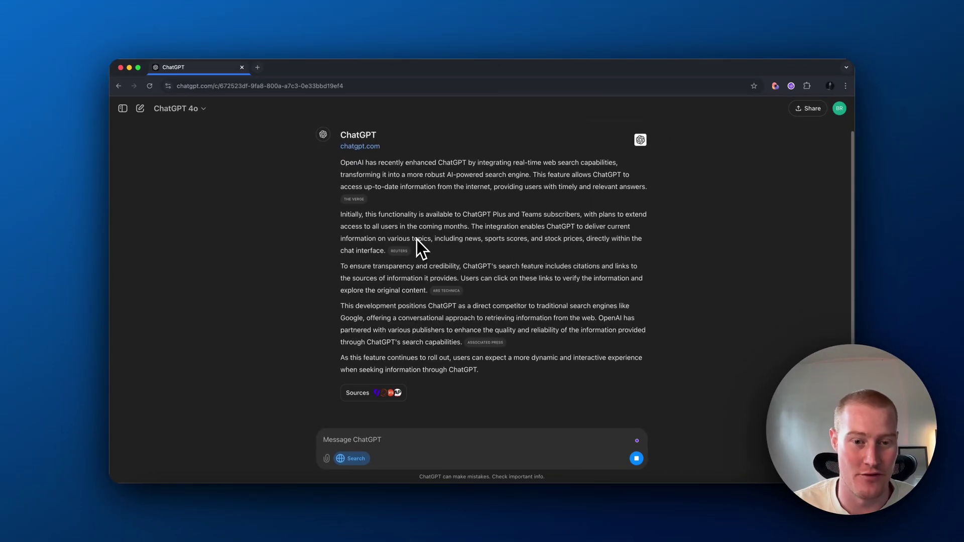
scroll(400, 224, up, 1)
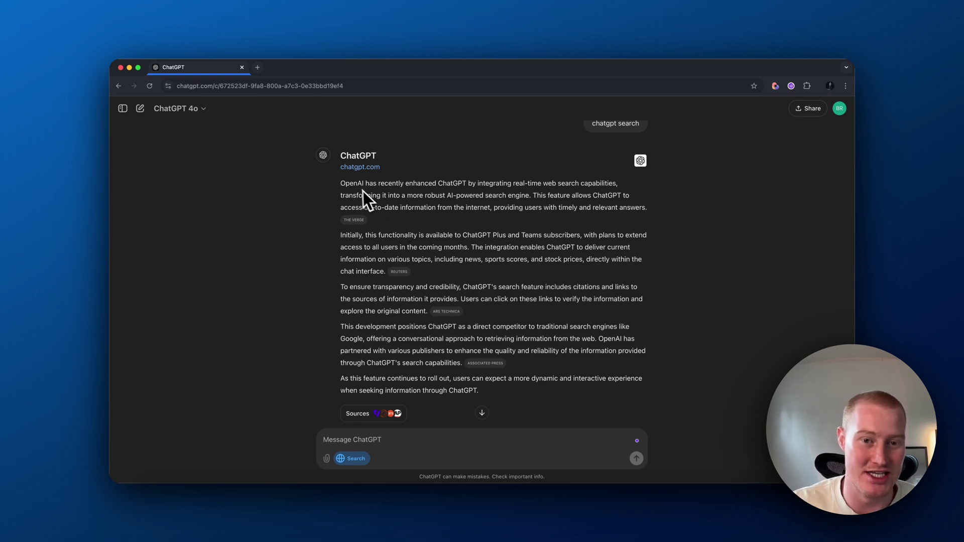
drag(341, 183, 644, 210)
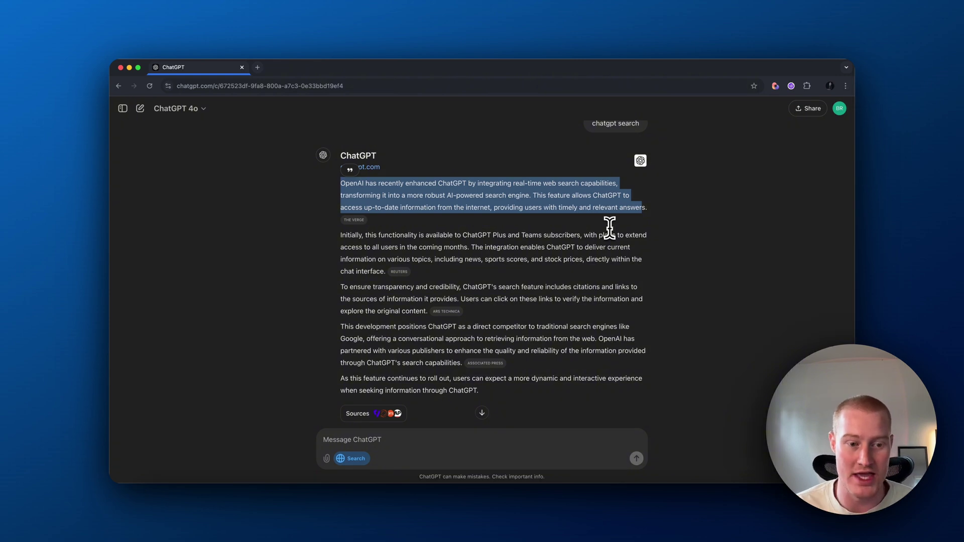
drag(342, 236, 679, 279)
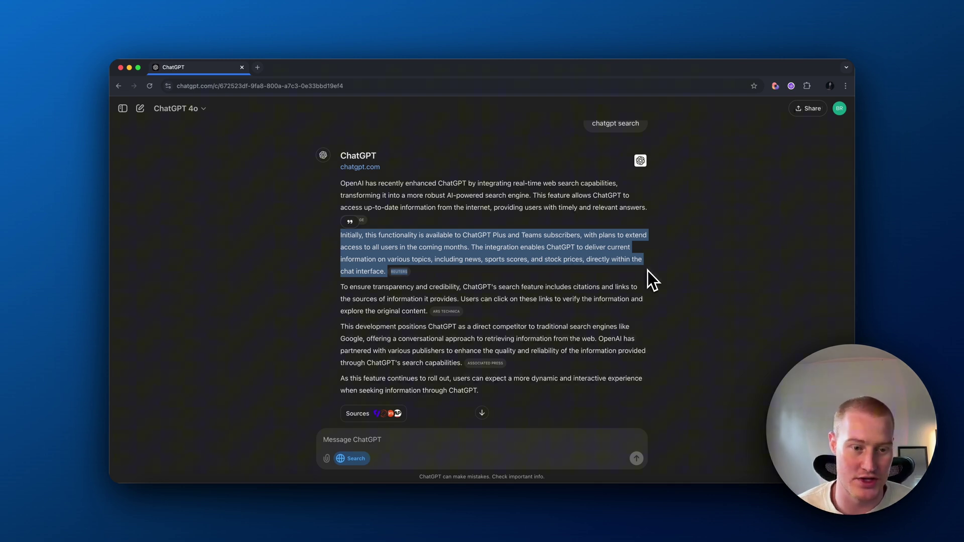
drag(341, 287, 510, 306)
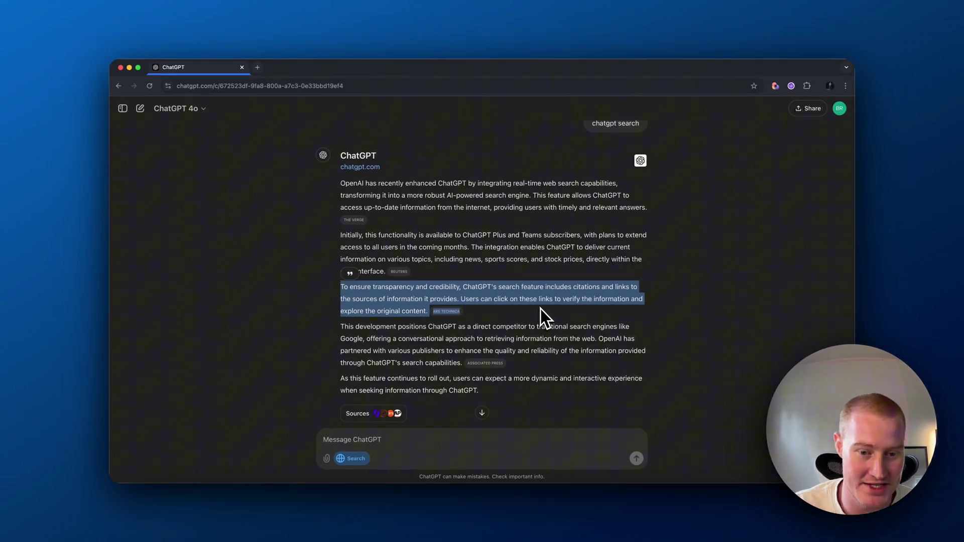
- Open the Sources citations panel and highlight the paragraphs about competing with Google and the closing paragraph
click(384, 415)
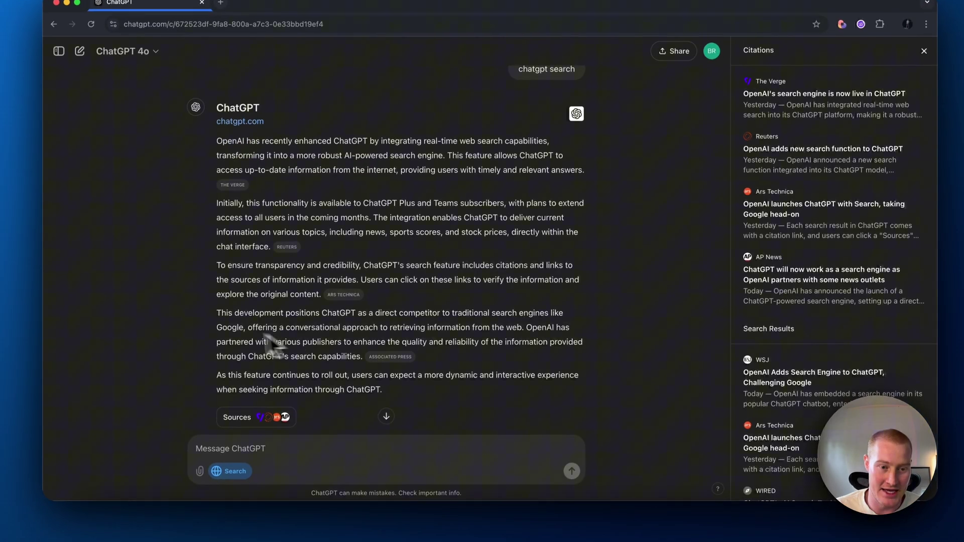
drag(184, 356, 486, 383)
drag(519, 337, 600, 354)
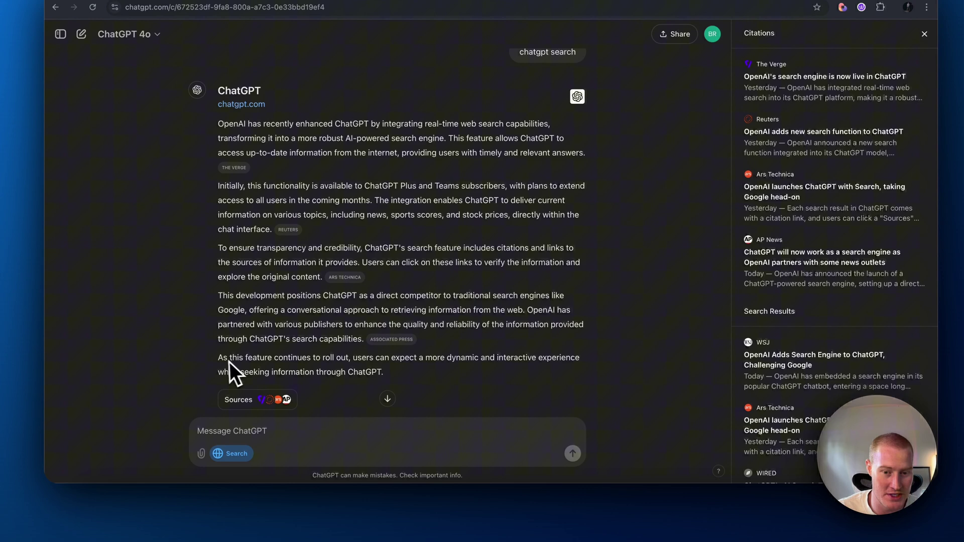
drag(255, 380, 472, 397)
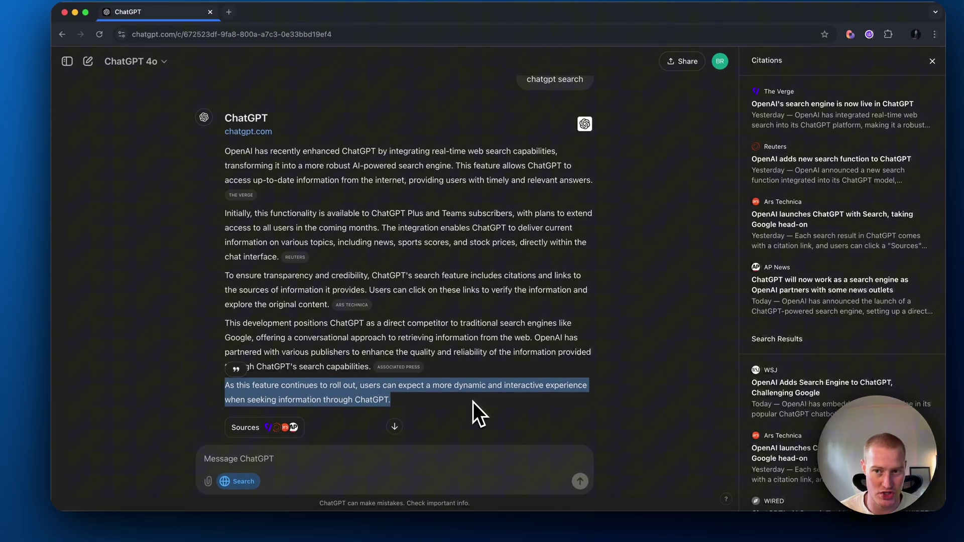
click(473, 402)
mouse_move(385, 365)
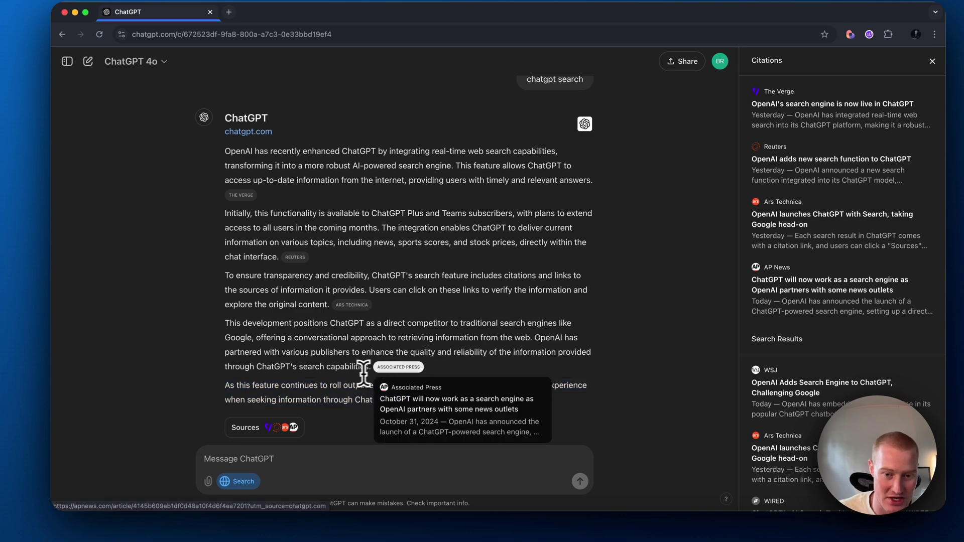
scroll(374, 152, up, 1)
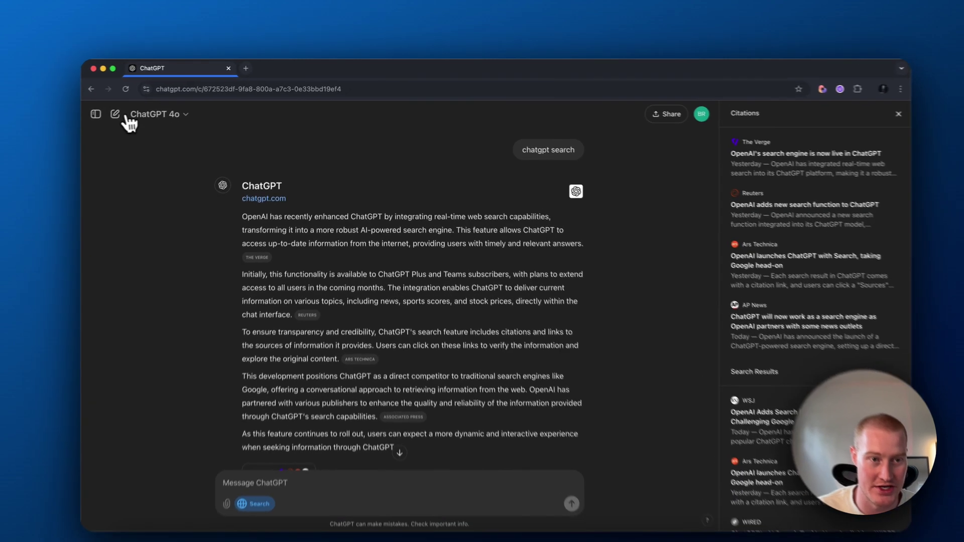
- In a new chat, ask for the best date spots in Bend, Oregon, then close the Search Results panel
click(140, 108)
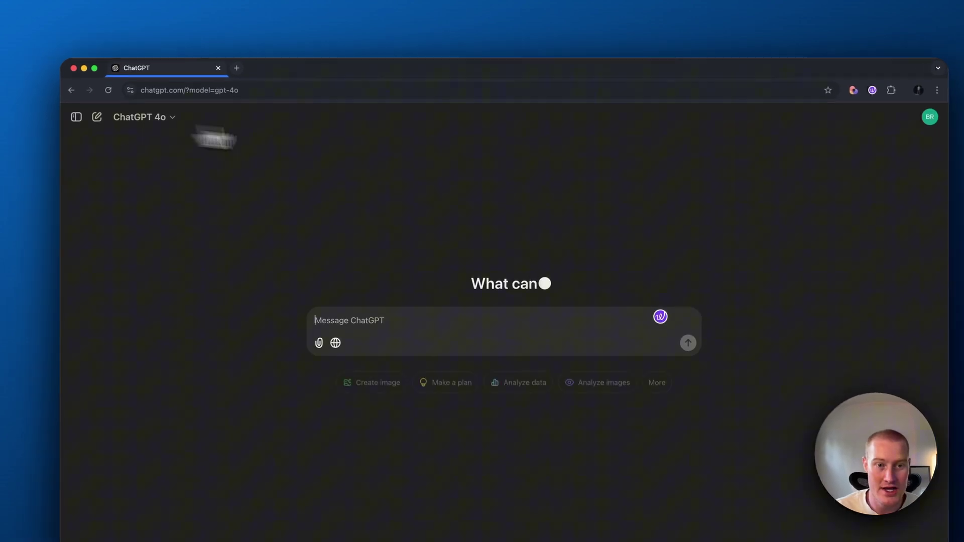
text(what is the b)
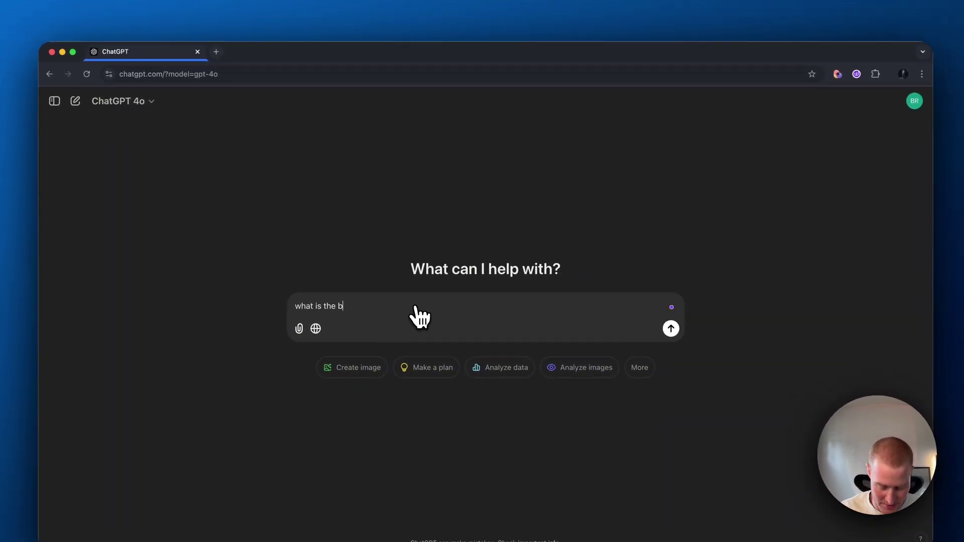
text(est date spots in bend oregon)
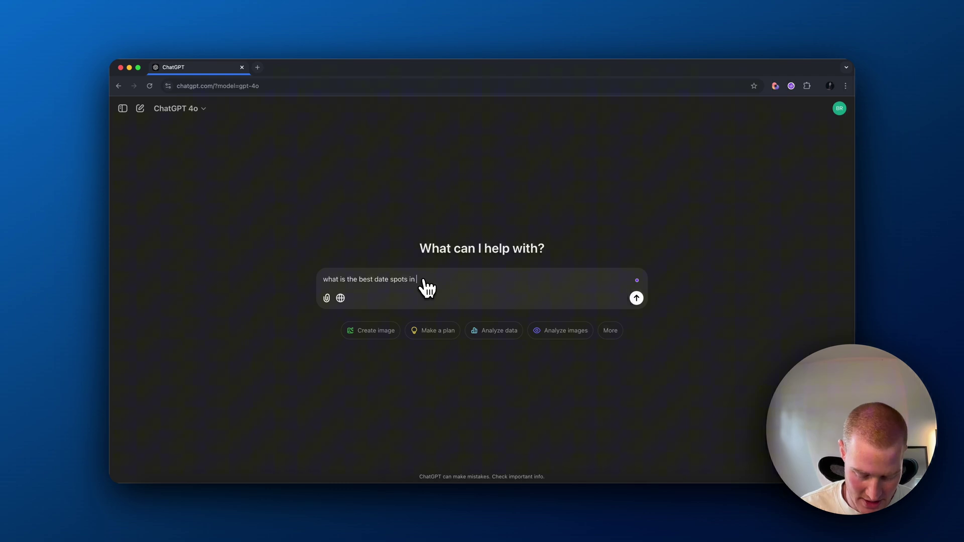
key(Return)
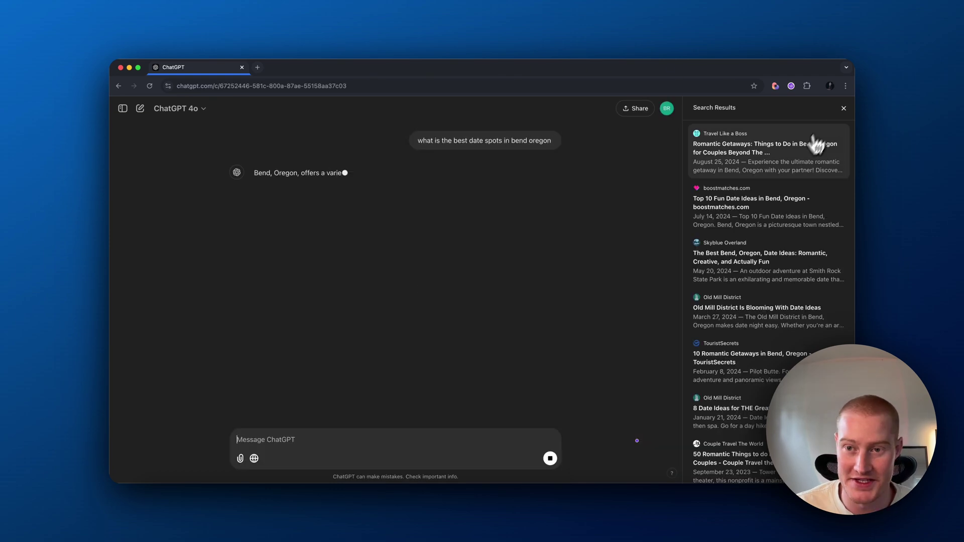
scroll(781, 269, down, 5)
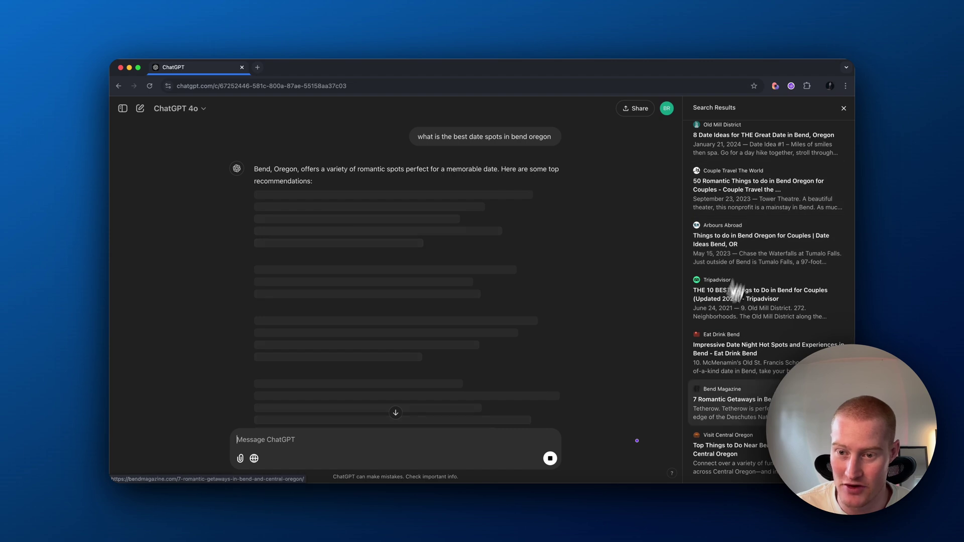
click(844, 108)
scroll(286, 287, down, 1)
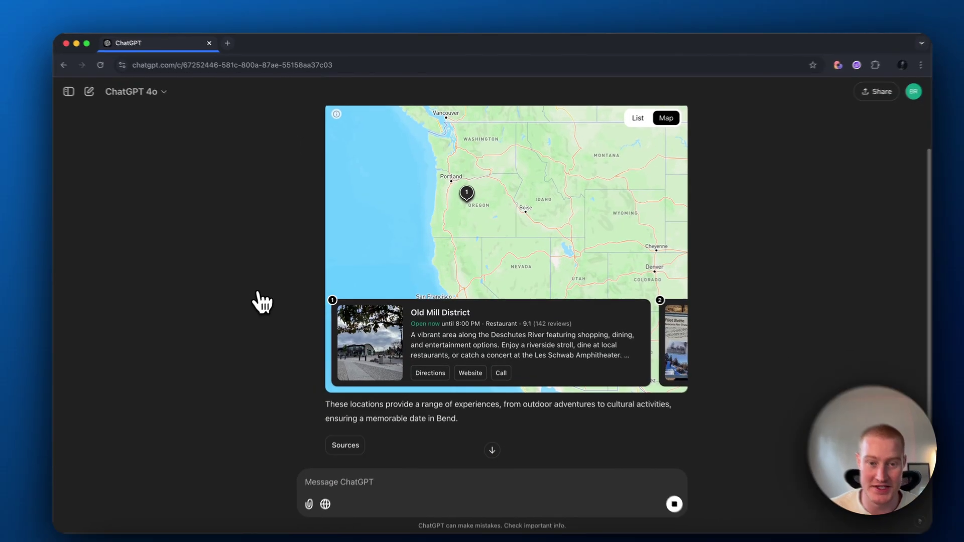
- Zoom the map into Bend, switch to the list view, and open Tower Theatre's website
scroll(271, 296, up, 1)
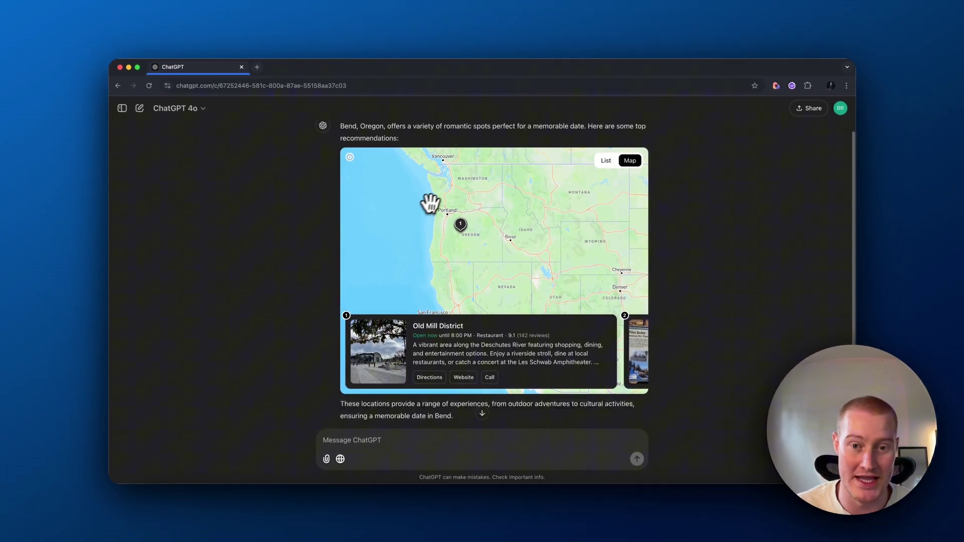
scroll(452, 246, up, 3)
scroll(462, 245, up, 5)
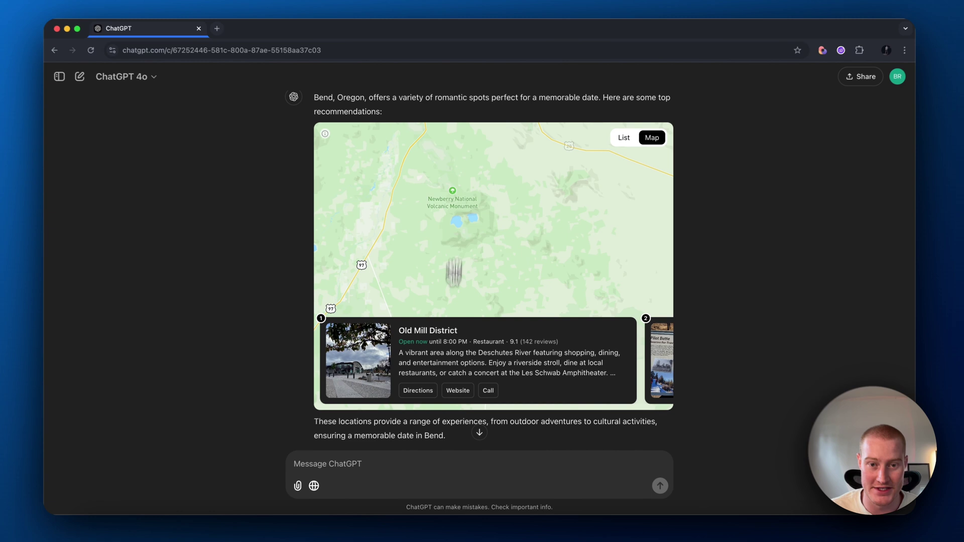
scroll(435, 182, up, 5)
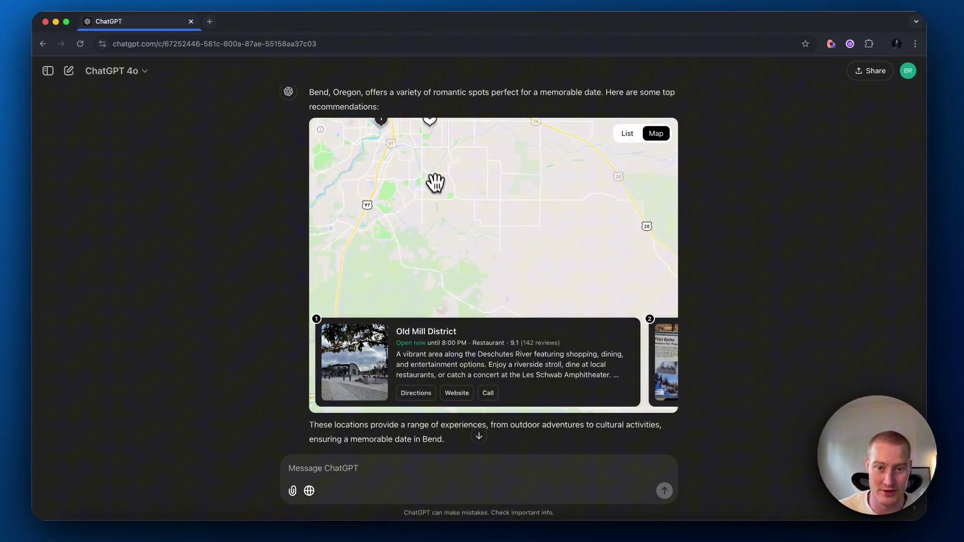
scroll(461, 261, up, 4)
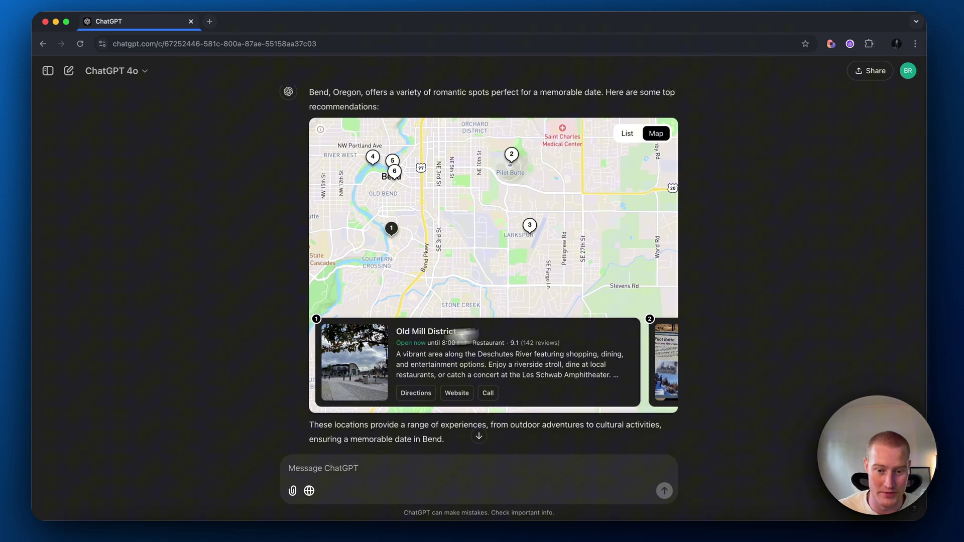
click(627, 133)
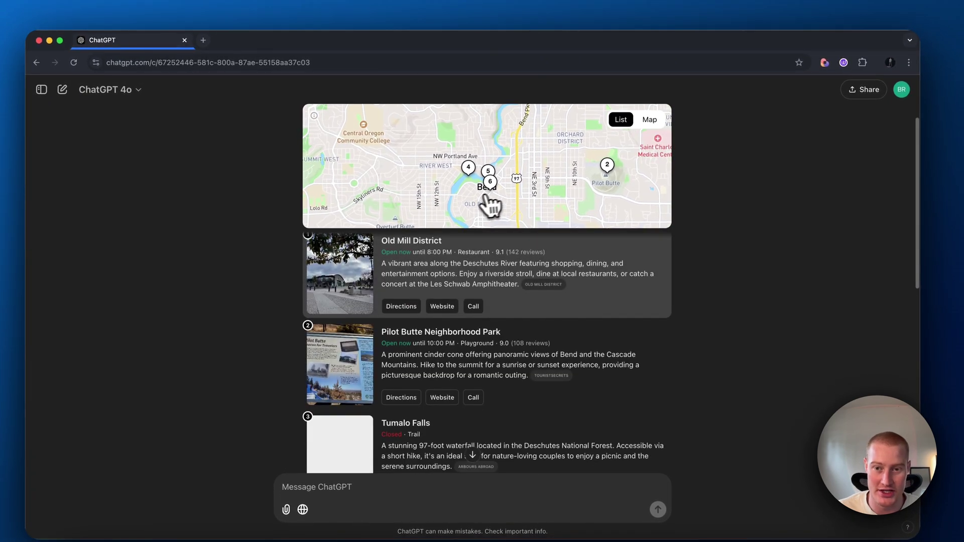
scroll(442, 322, down, 5)
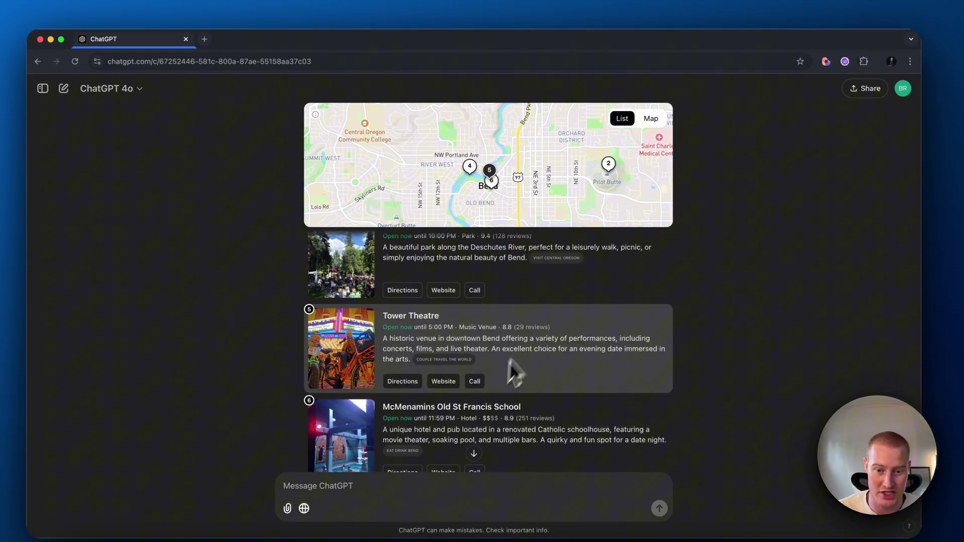
click(441, 381)
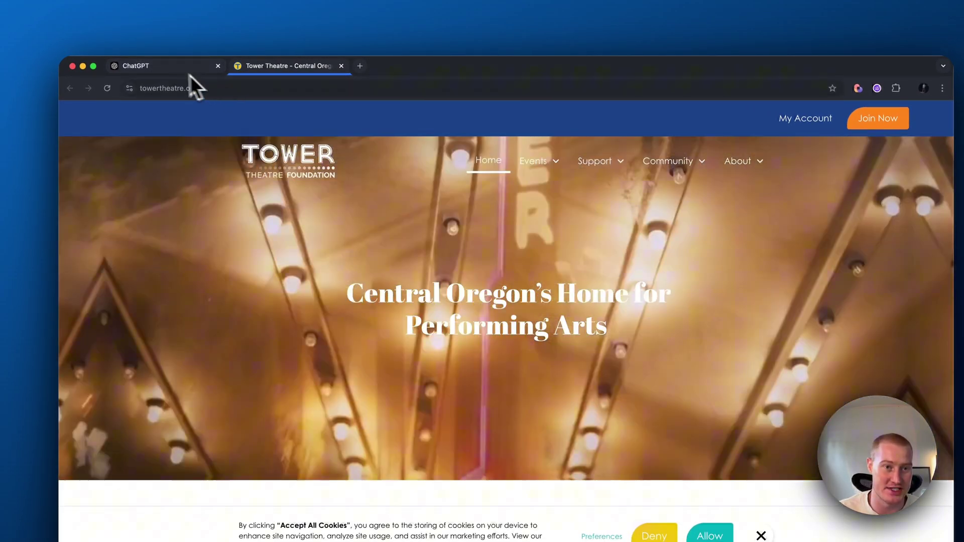
- Go back to the ChatGPT tab, then open a new blank browser tab
click(170, 71)
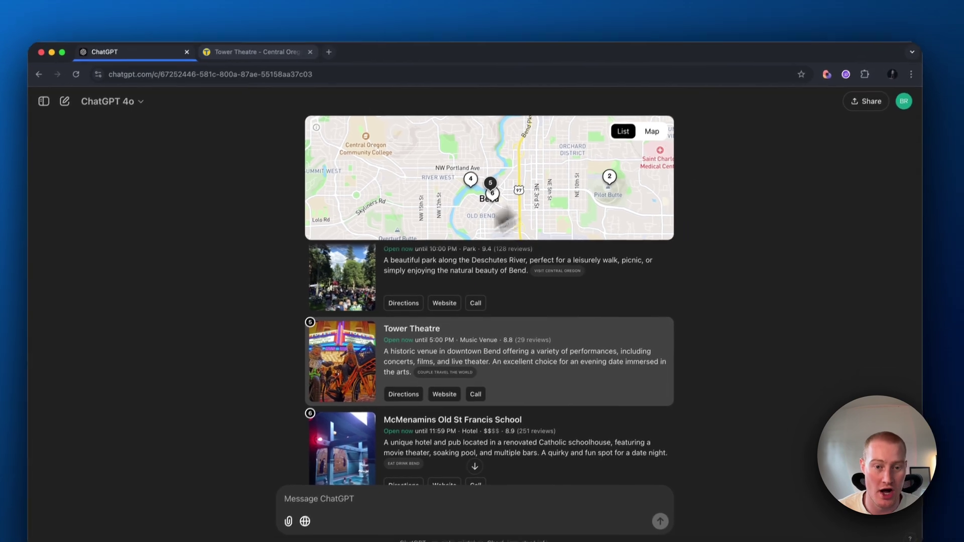
scroll(403, 259, up, 10)
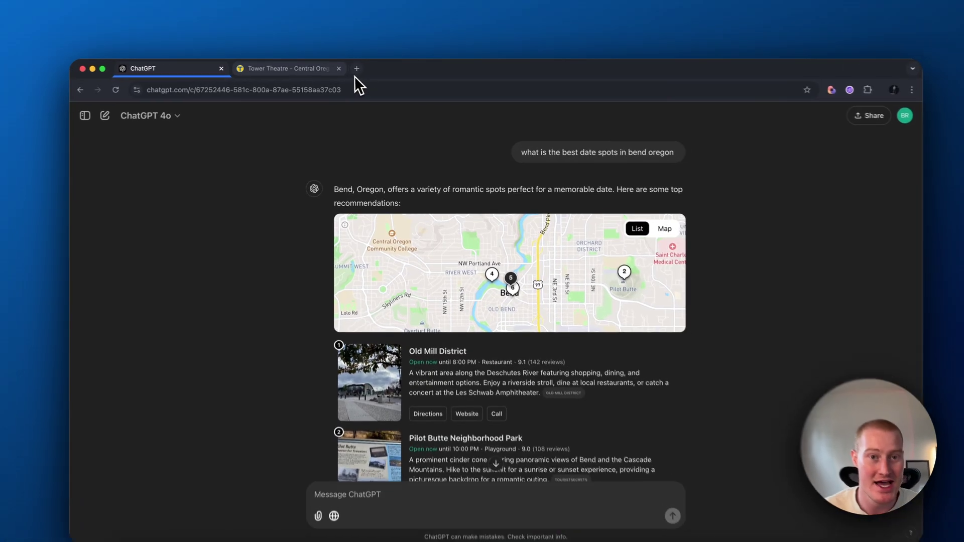
click(360, 67)
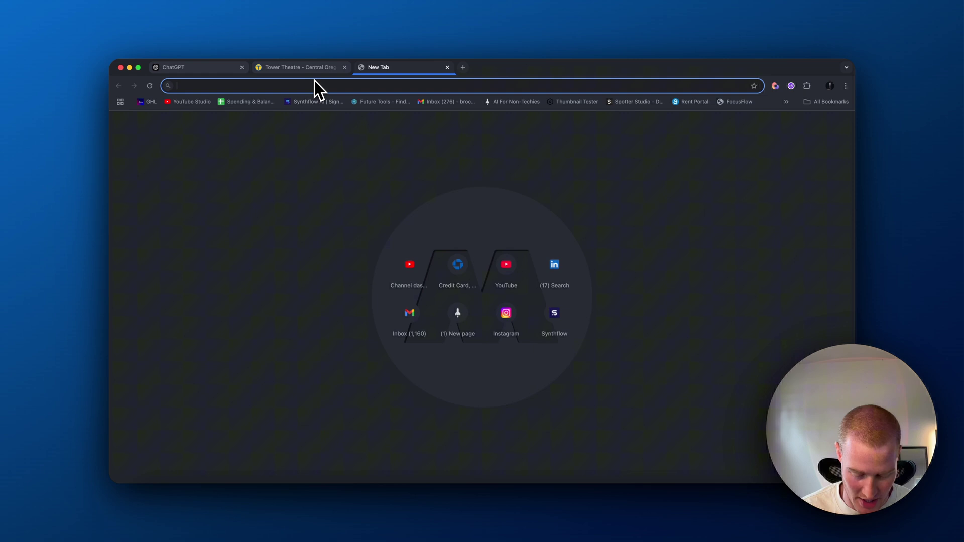
- Search 'what is chatgpt search?' from Chrome's address bar
text(what is chatgpt search?)
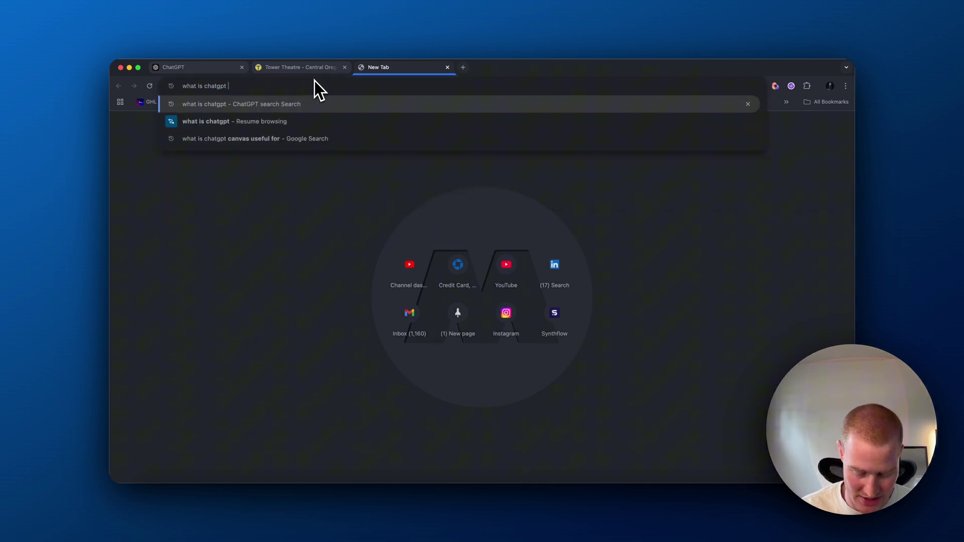
key(Return)
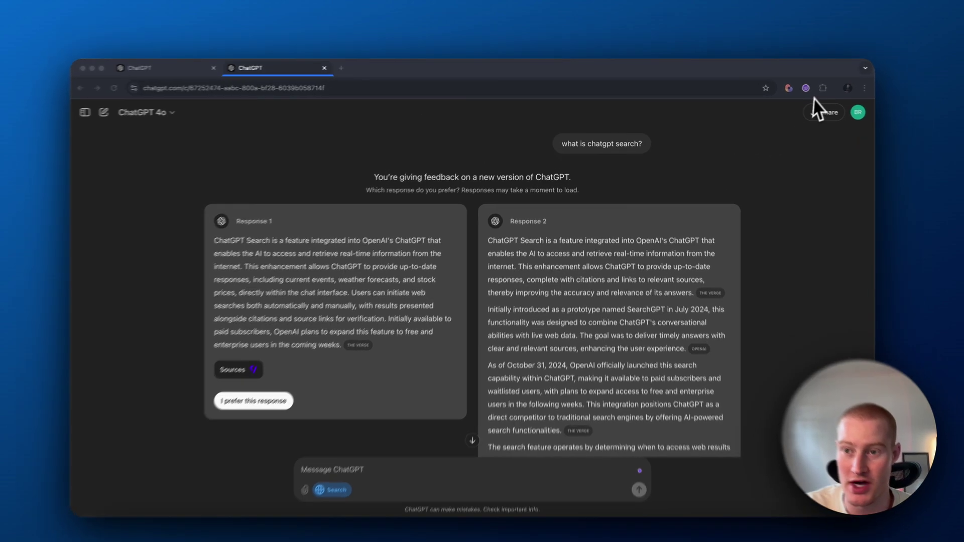
- Go from the Extensions menu's Manage Extensions page to the Chrome Web Store
click(807, 86)
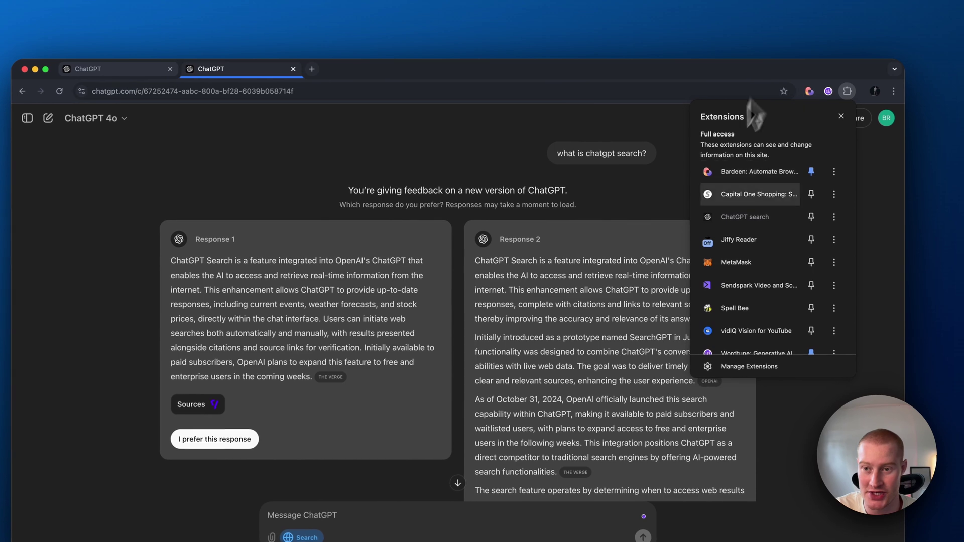
scroll(773, 215, down, 5)
click(770, 367)
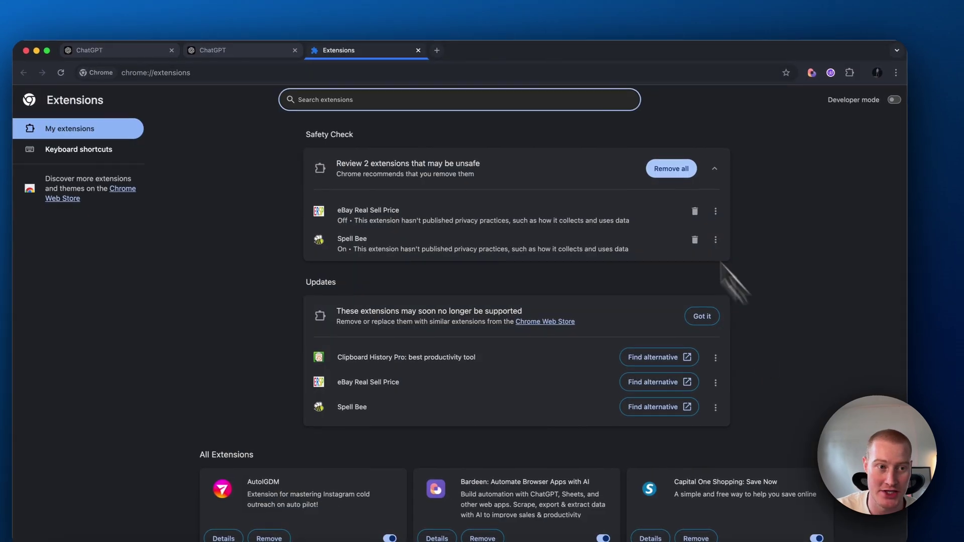
click(119, 190)
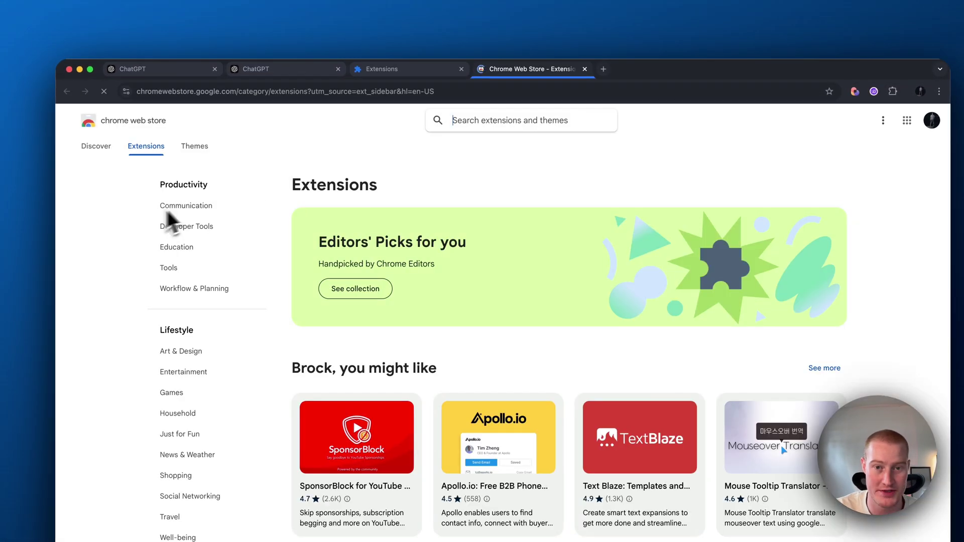
- Search the web store for 'chatgpt search' and open the ChatGPT search extension's details page
click(483, 131)
text(c)
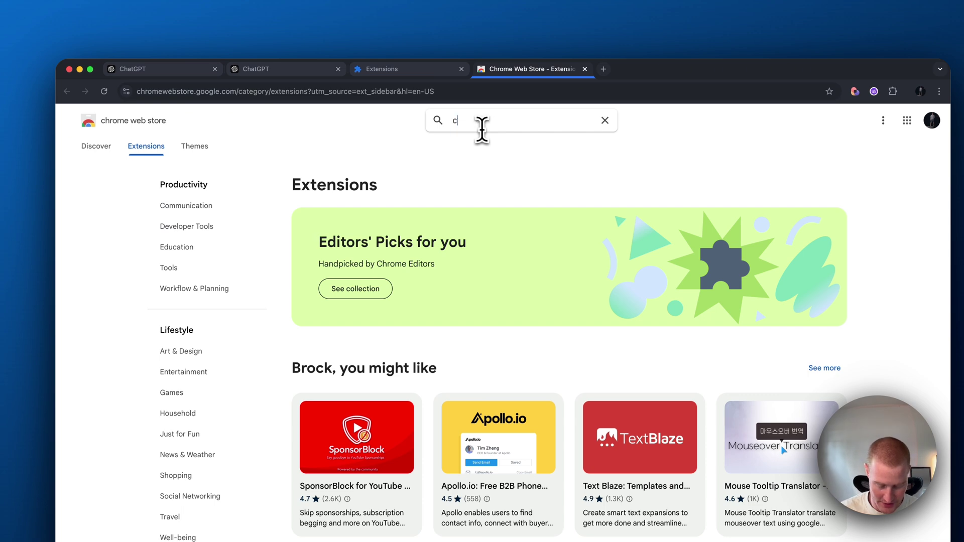
text(hatgpt search)
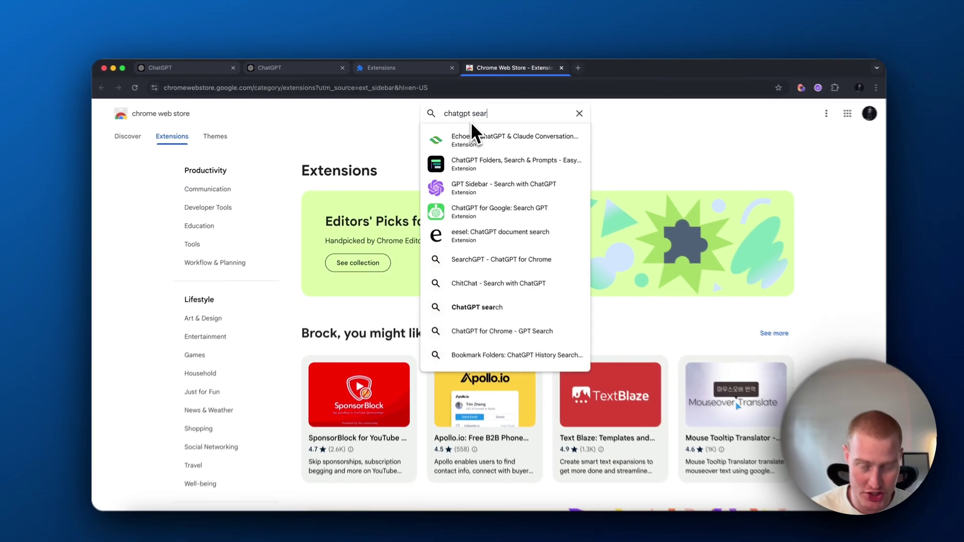
key(Return)
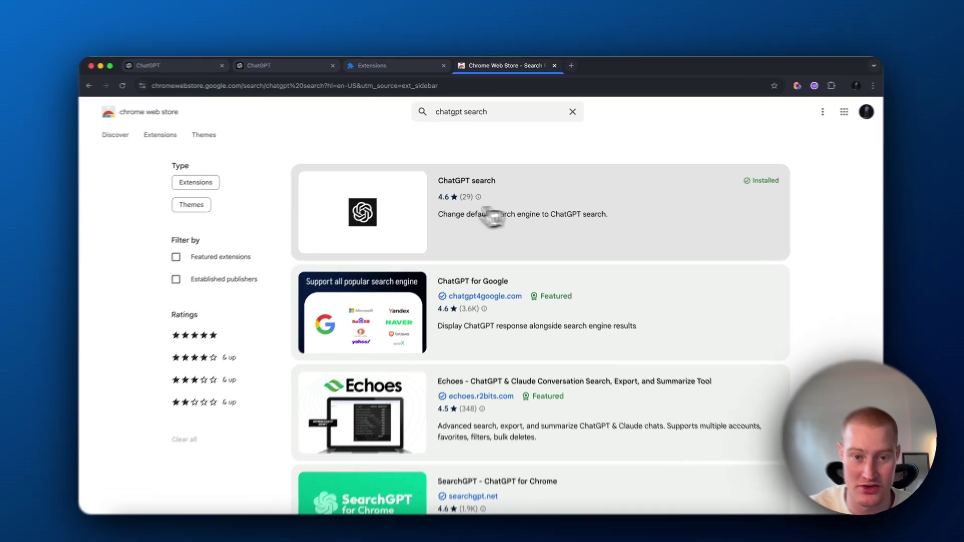
click(490, 204)
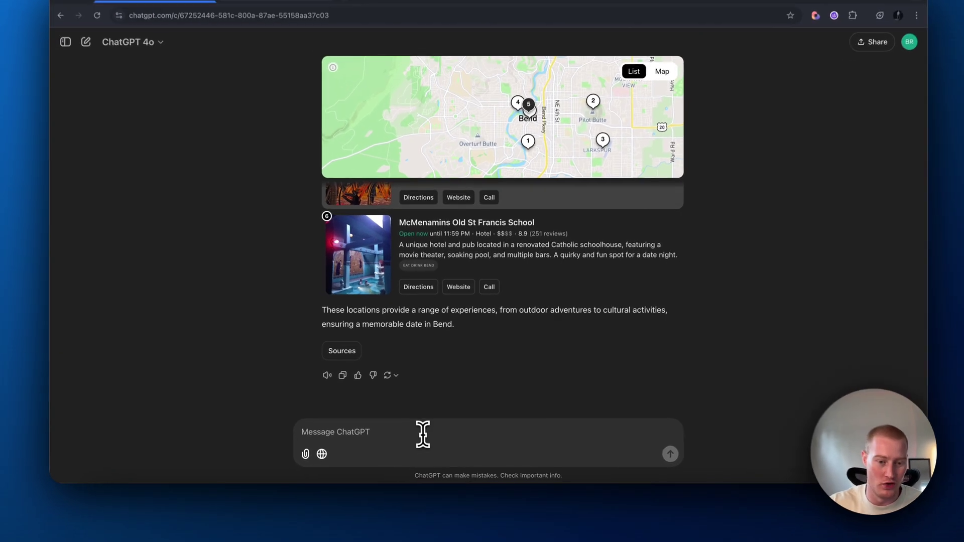
- Send 'Help me find some cool patio furnature under $500' and look through the product picks
click(426, 440)
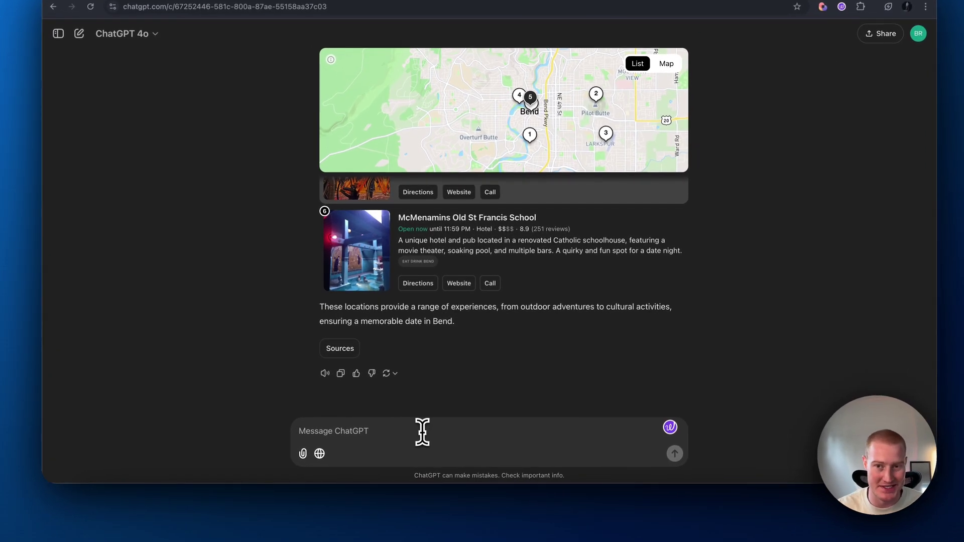
text(Help me find some cool patio furnature under $500)
key(Return)
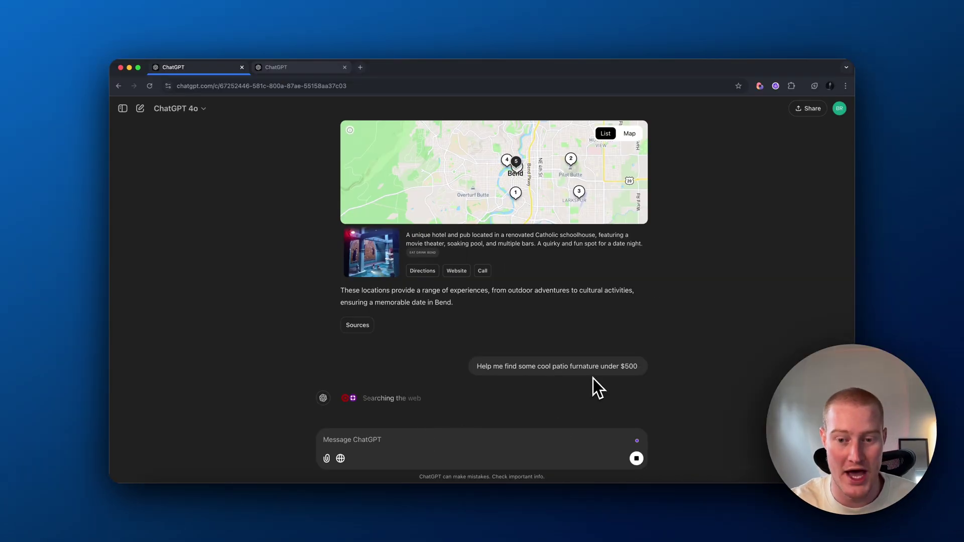
scroll(624, 326, down, 3)
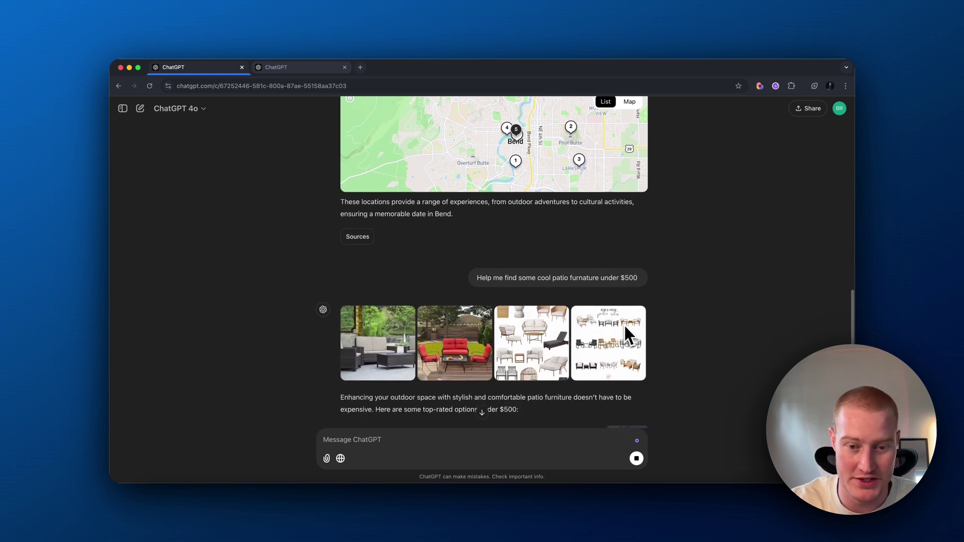
scroll(638, 334, down, 5)
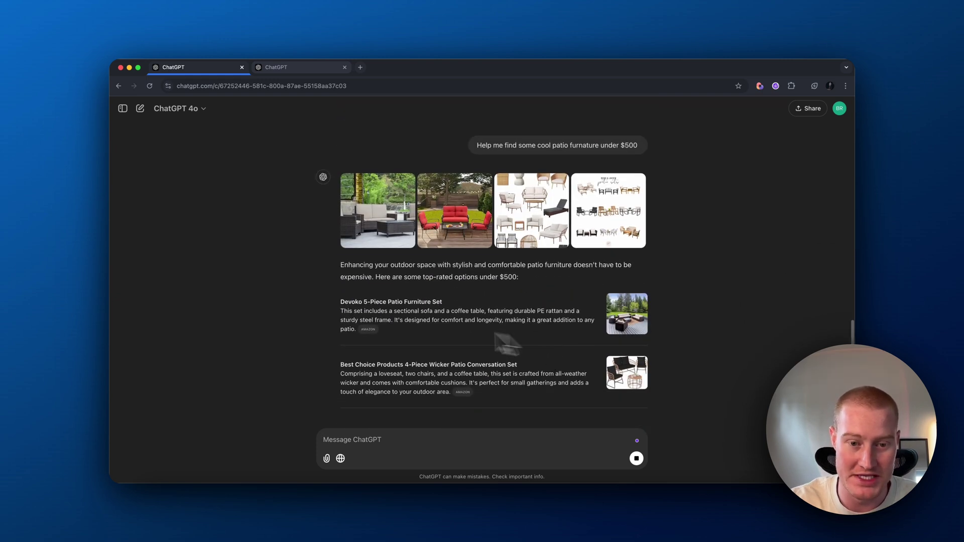
scroll(507, 337, down, 5)
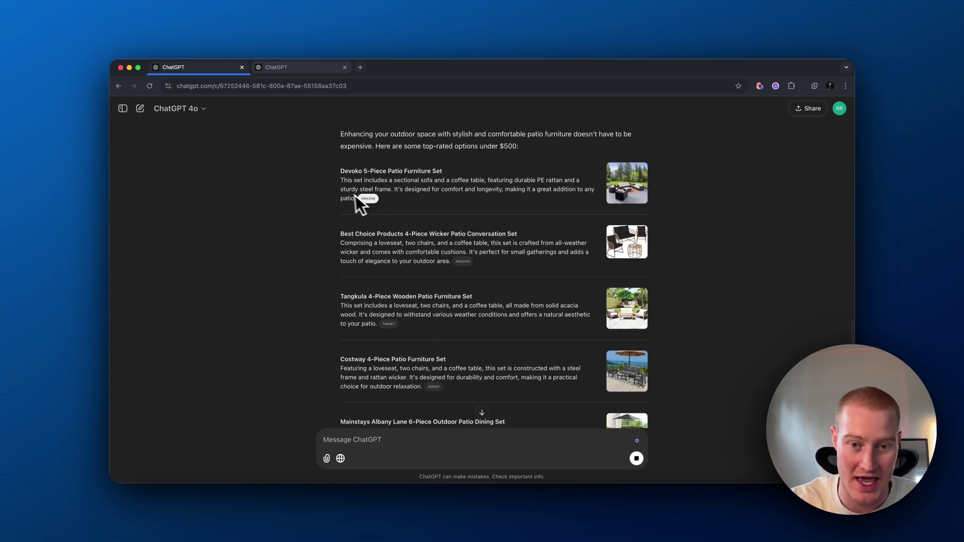
scroll(424, 342, down, 2)
scroll(474, 338, down, 3)
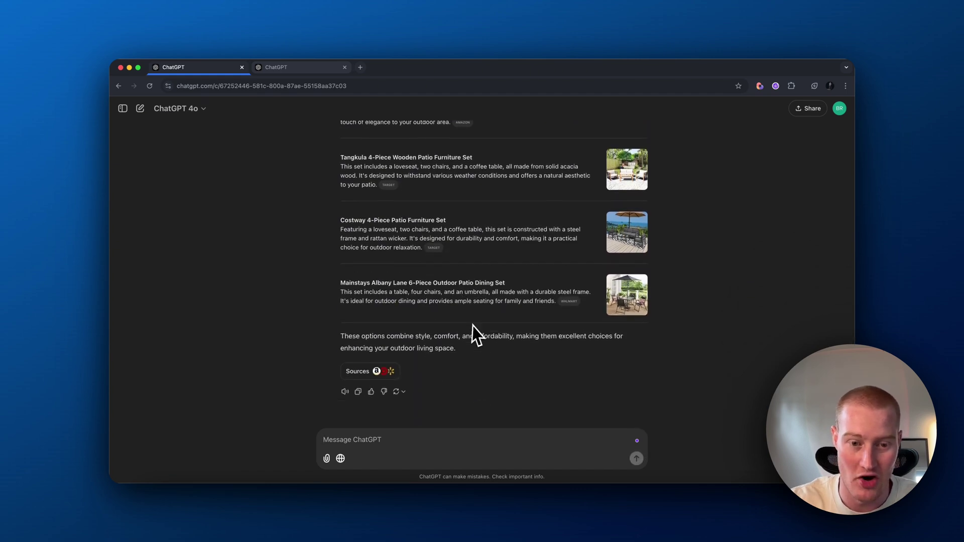
scroll(475, 337, up, 10)
scroll(493, 336, up, 5)
scroll(493, 337, down, 3)
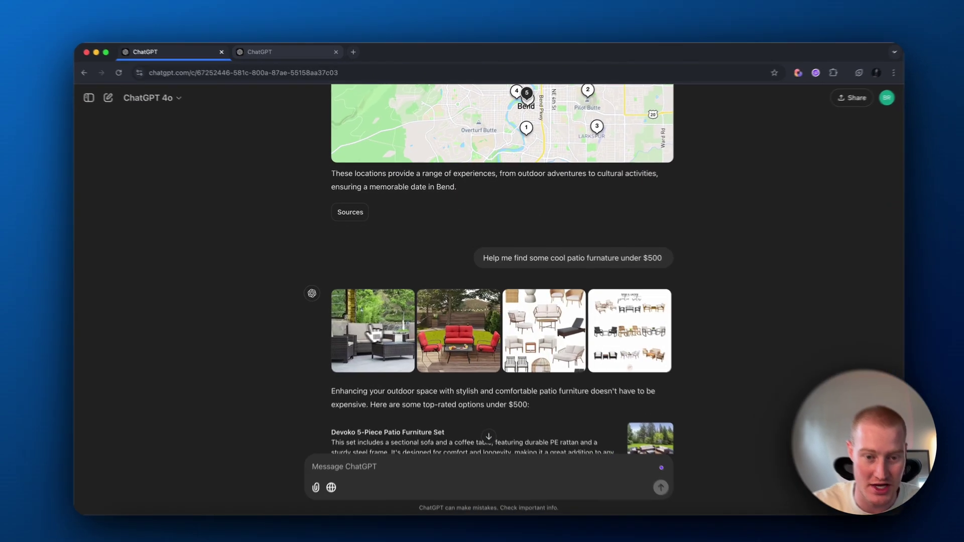
- Preview the first patio furniture photo, open the Devoko set's Amazon page, and return to the ChatGPT tab
click(378, 317)
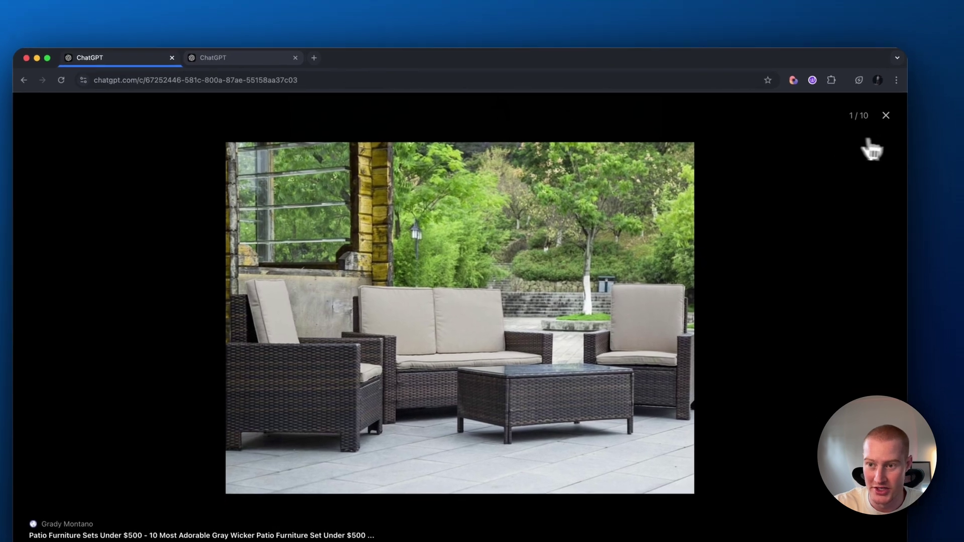
click(885, 107)
scroll(628, 367, down, 5)
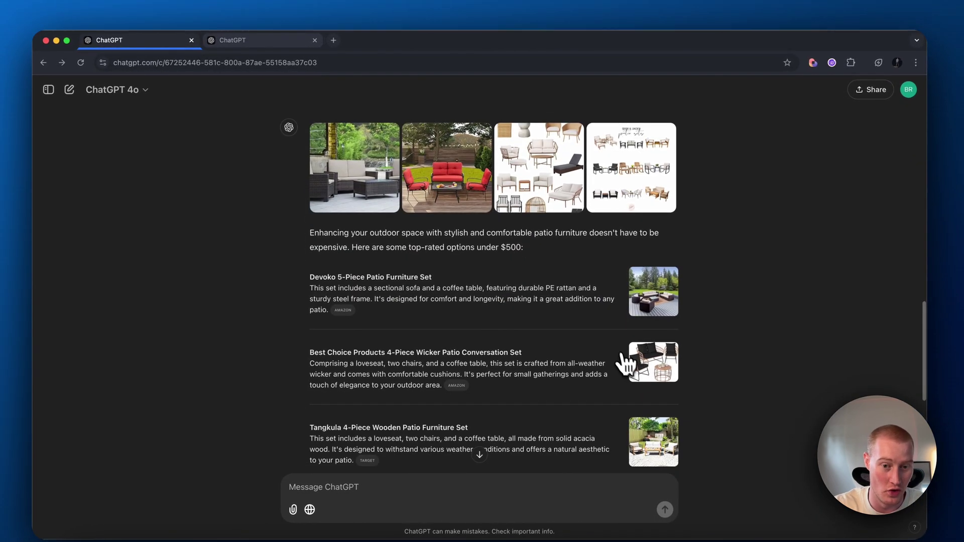
click(343, 289)
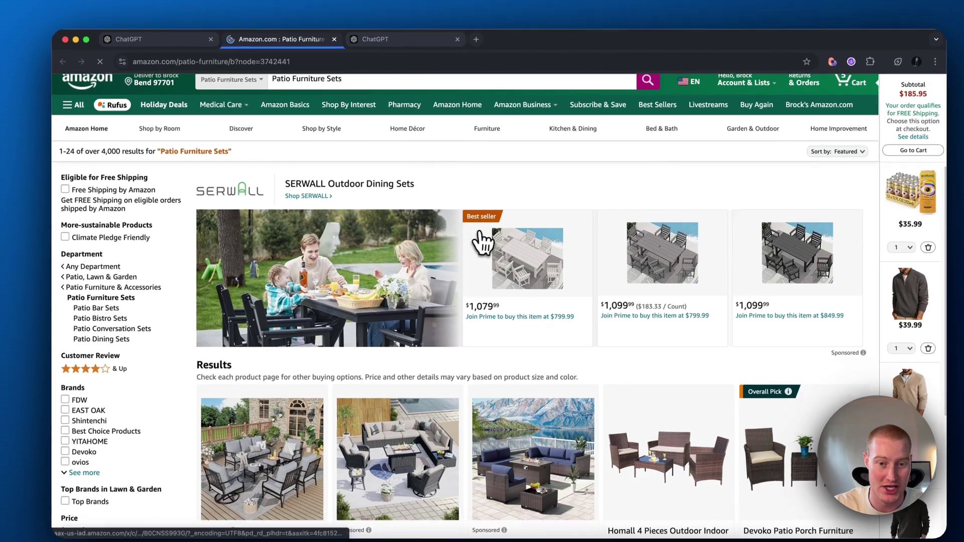
scroll(258, 203, down, 3)
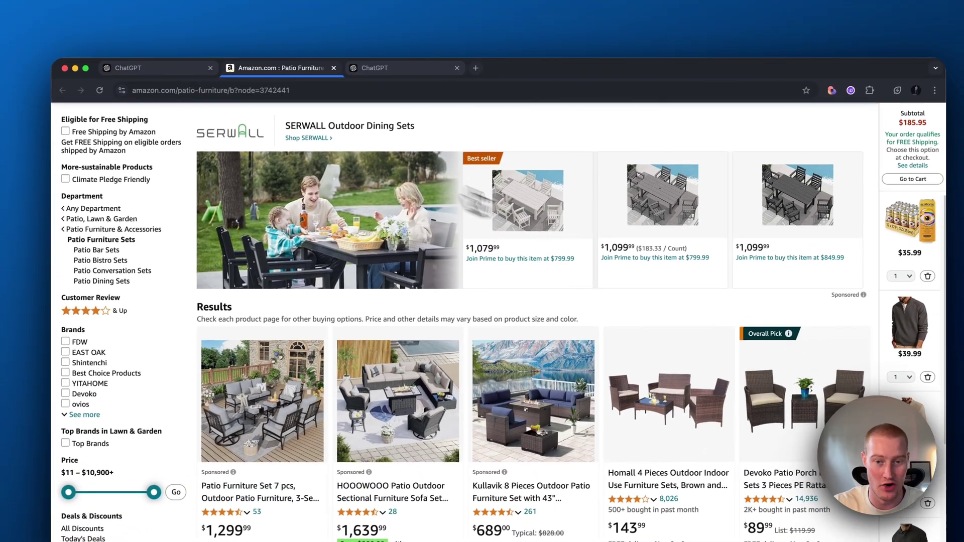
click(165, 59)
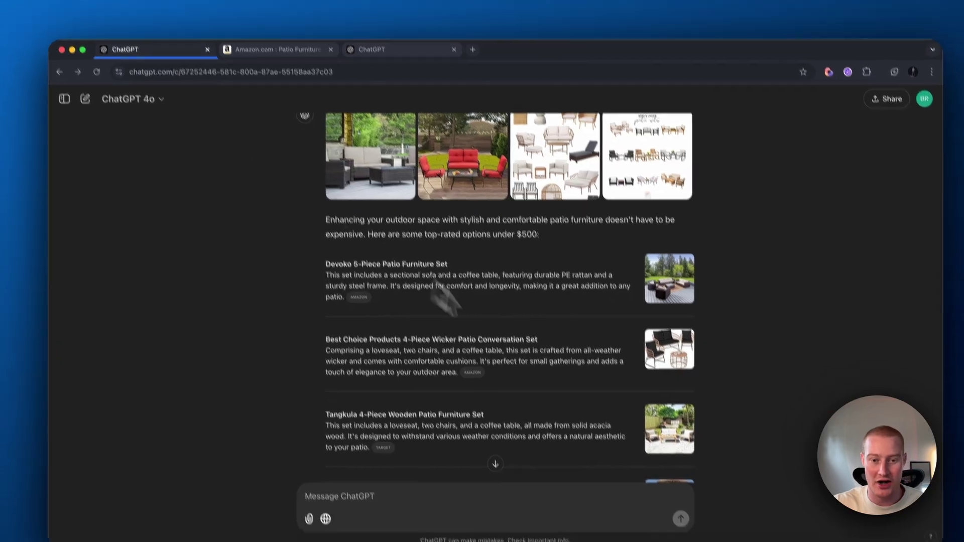
scroll(538, 372, down, 5)
scroll(526, 330, up, 15)
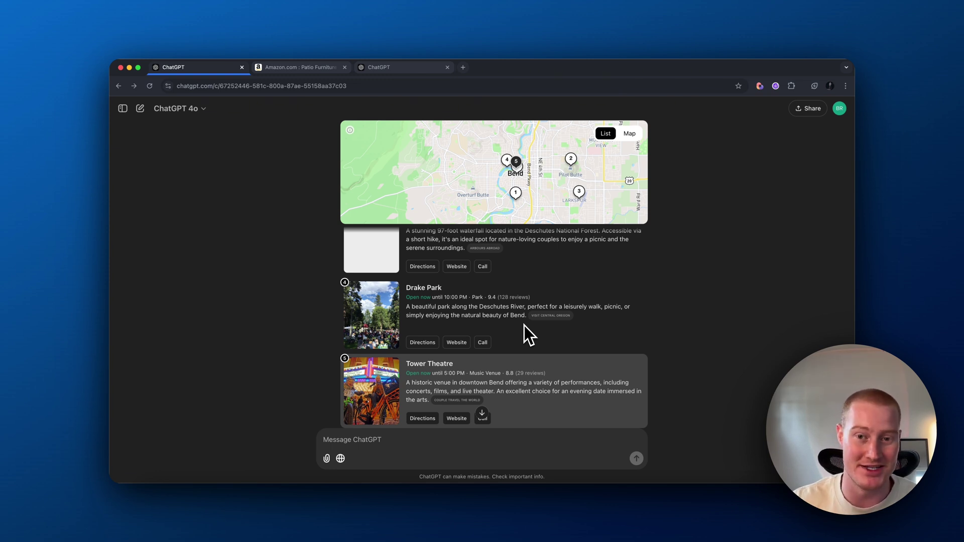
scroll(529, 344, up, 5)
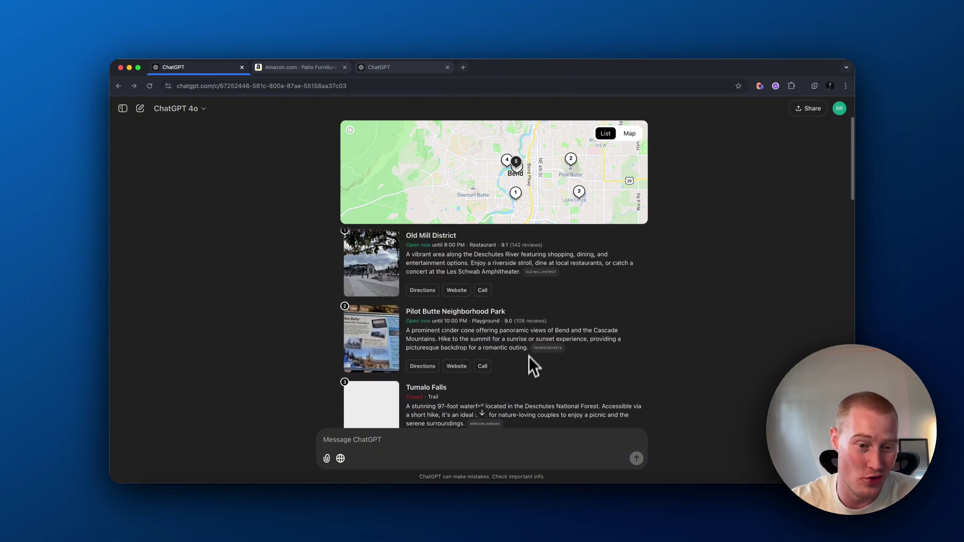